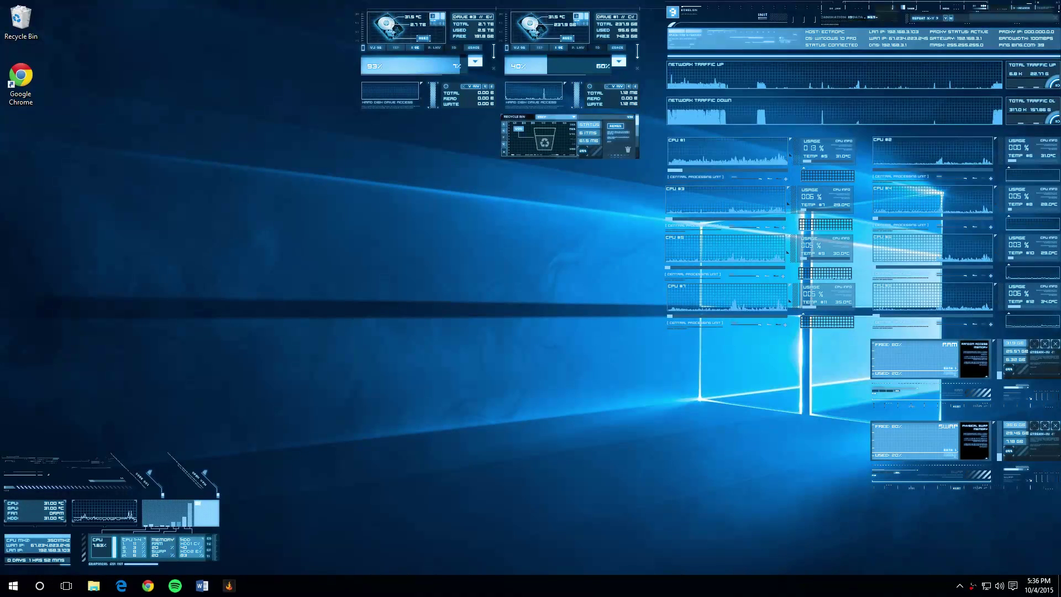
Copy the Google Chrome shortcut from its Start menu file location in File Explorer
{"action": "left_click", "coordinate": [13, 588]}
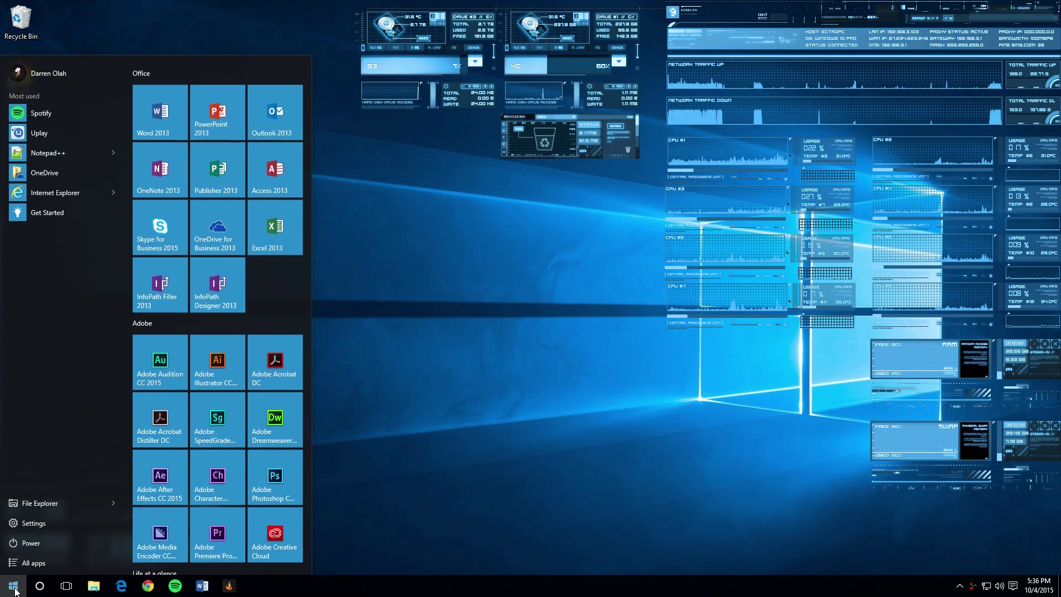
{"action": "left_click", "coordinate": [18, 568]}
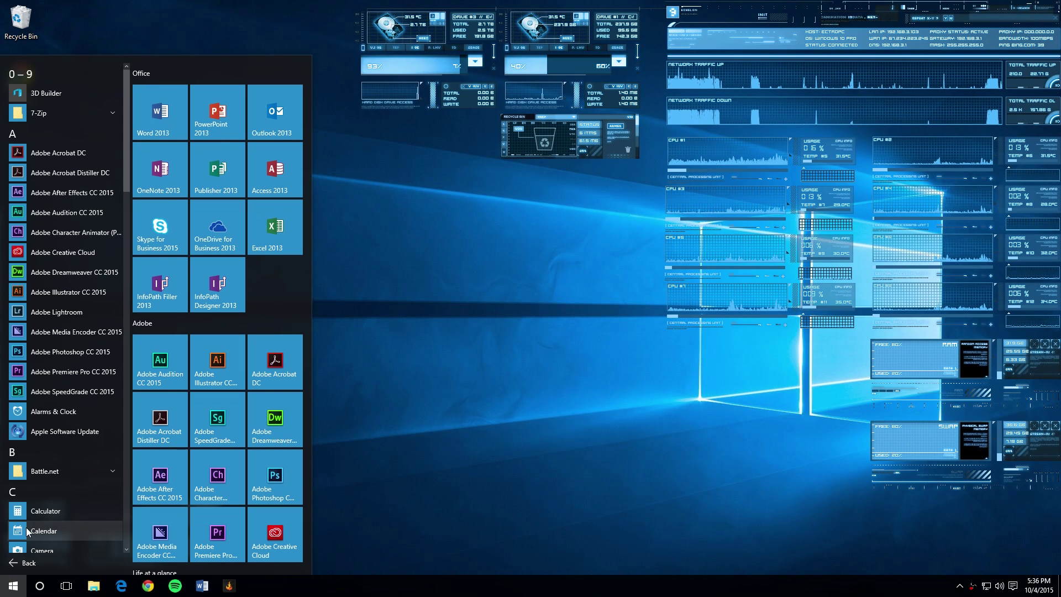
{"action": "scroll", "coordinate": [44, 474], "scroll_direction": "down", "scroll_amount": 2}
{"action": "scroll", "coordinate": [44, 475], "scroll_direction": "down", "scroll_amount": 3}
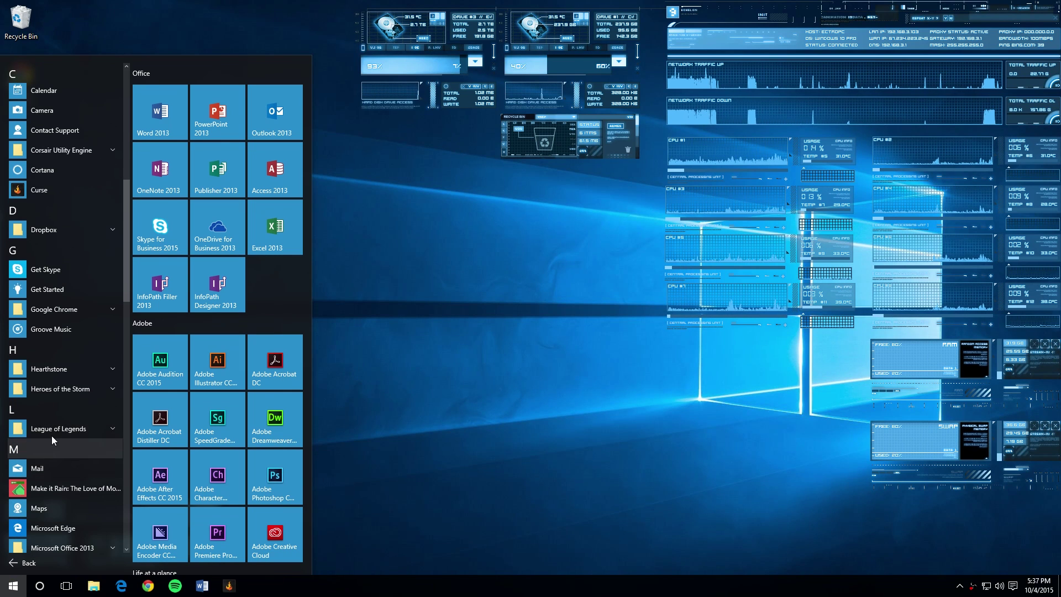
{"action": "left_click", "coordinate": [96, 308]}
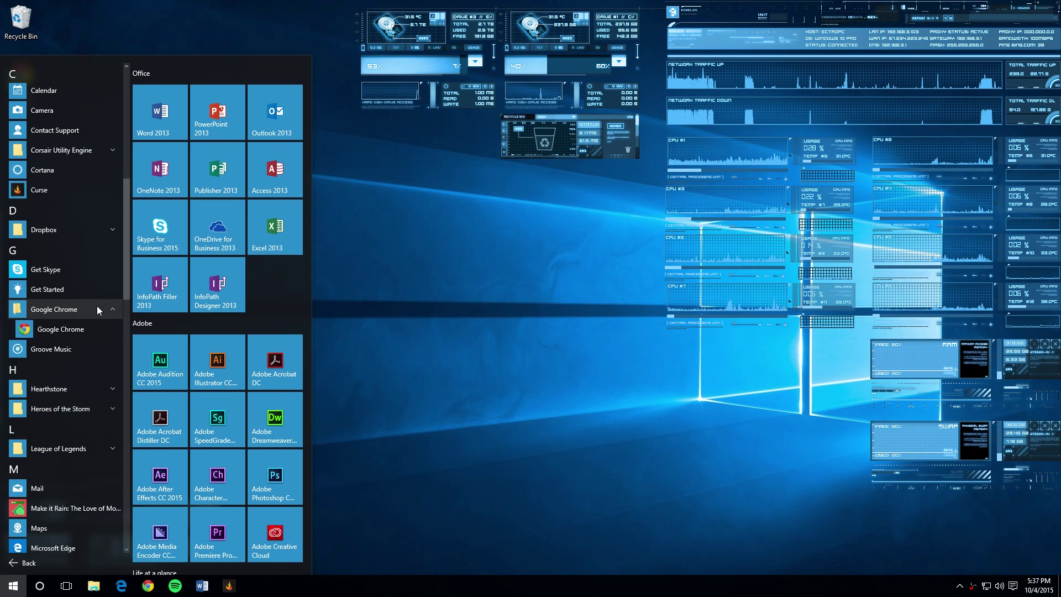
{"action": "right_click", "coordinate": [78, 328]}
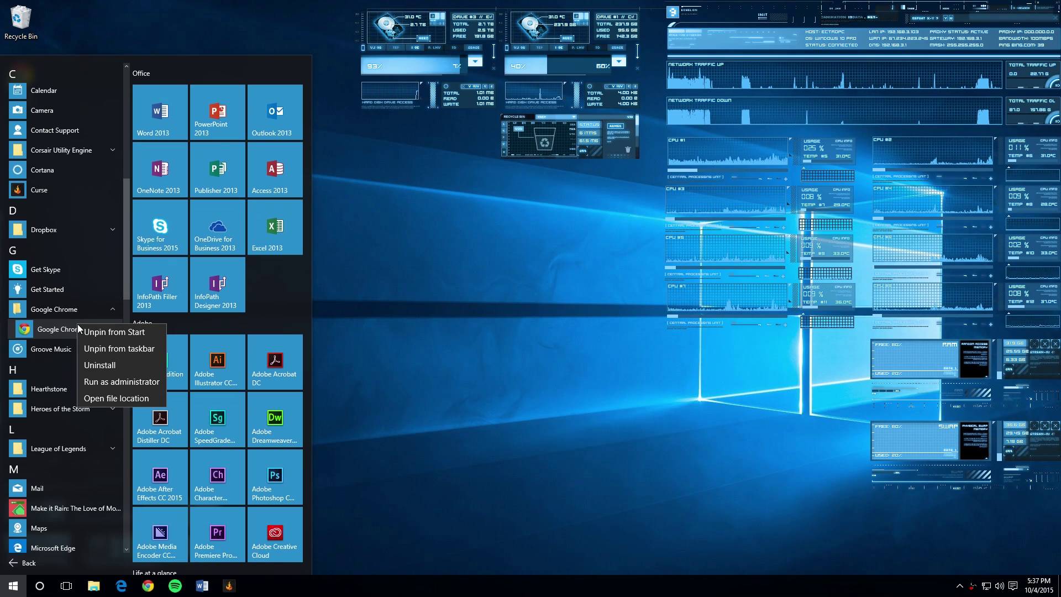
{"action": "left_click", "coordinate": [123, 398]}
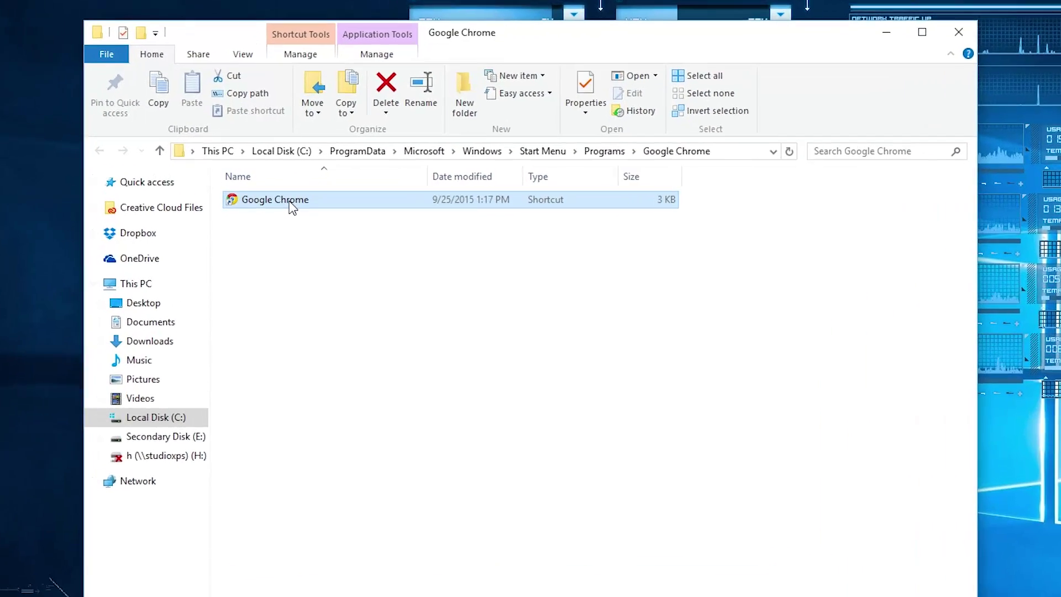
{"action": "right_click", "coordinate": [290, 207]}
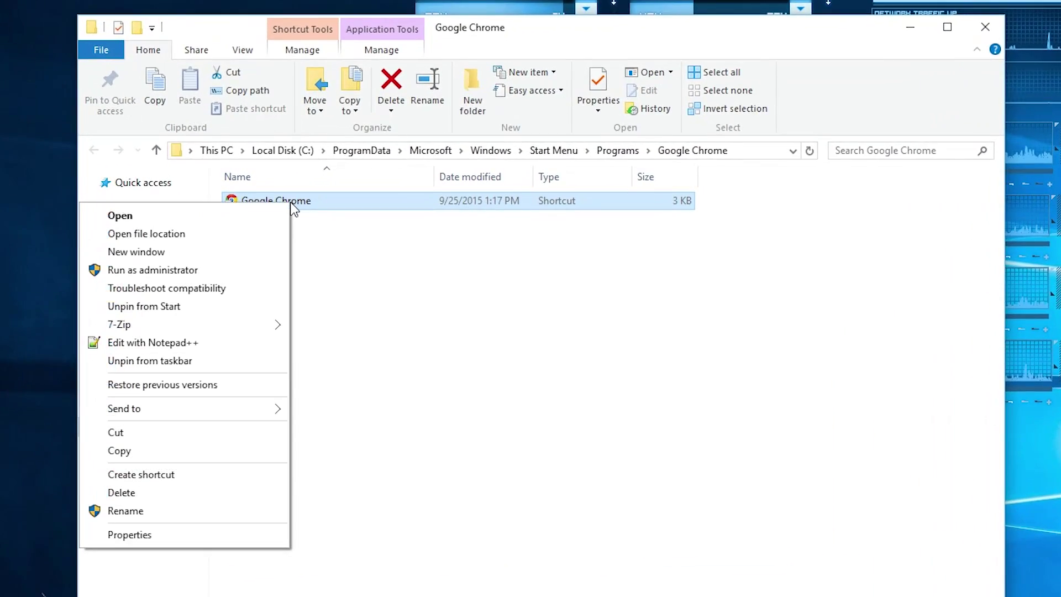
{"action": "left_click", "coordinate": [159, 453]}
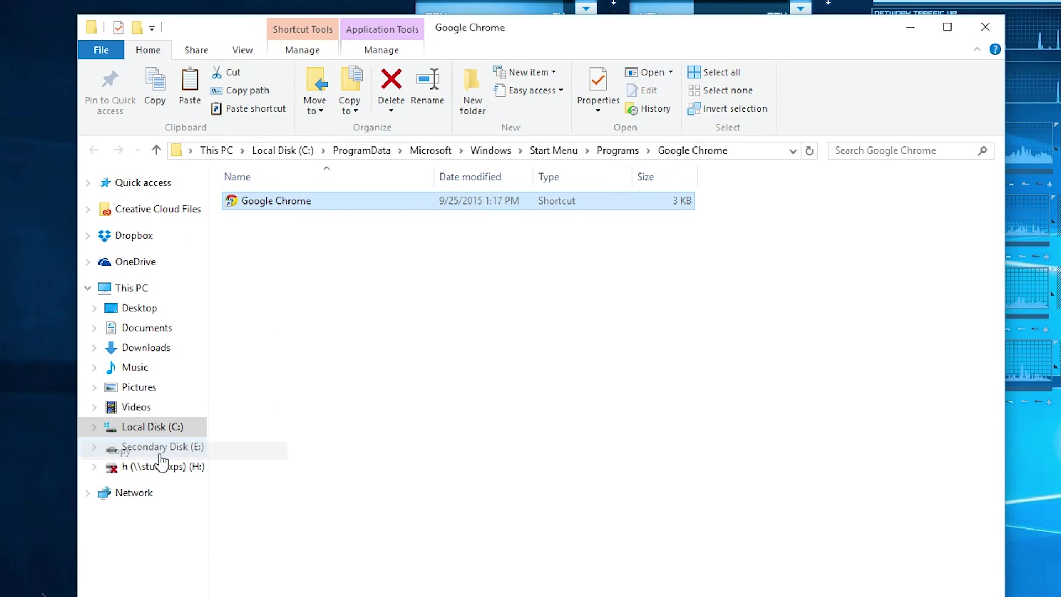
Search Local Disk (C:) for 'startup' to list every Startup folder
{"action": "left_click", "coordinate": [133, 287]}
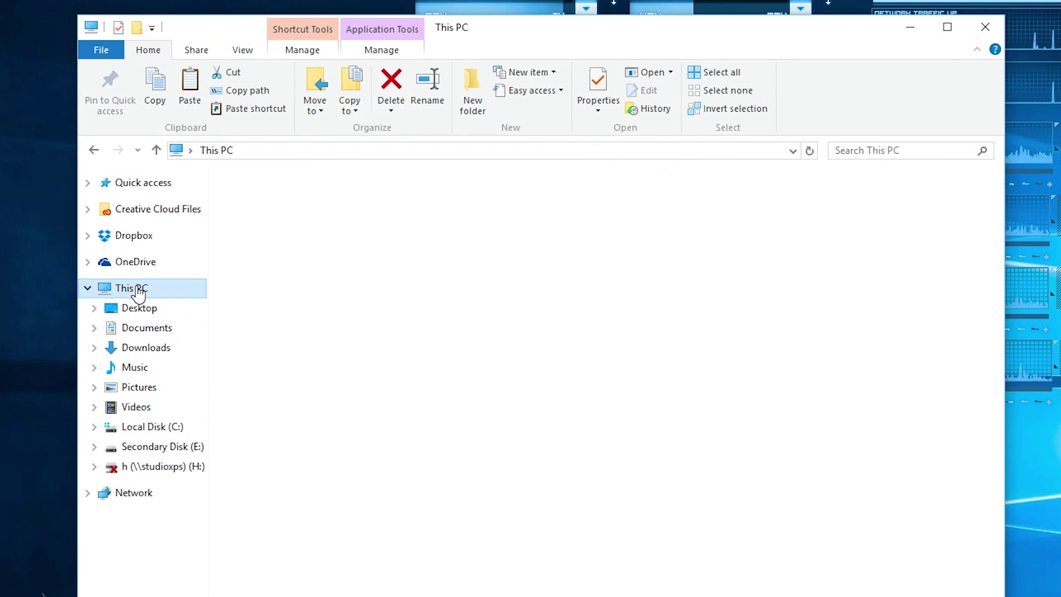
{"action": "left_click", "coordinate": [876, 150]}
{"action": "type", "text": "startup"}
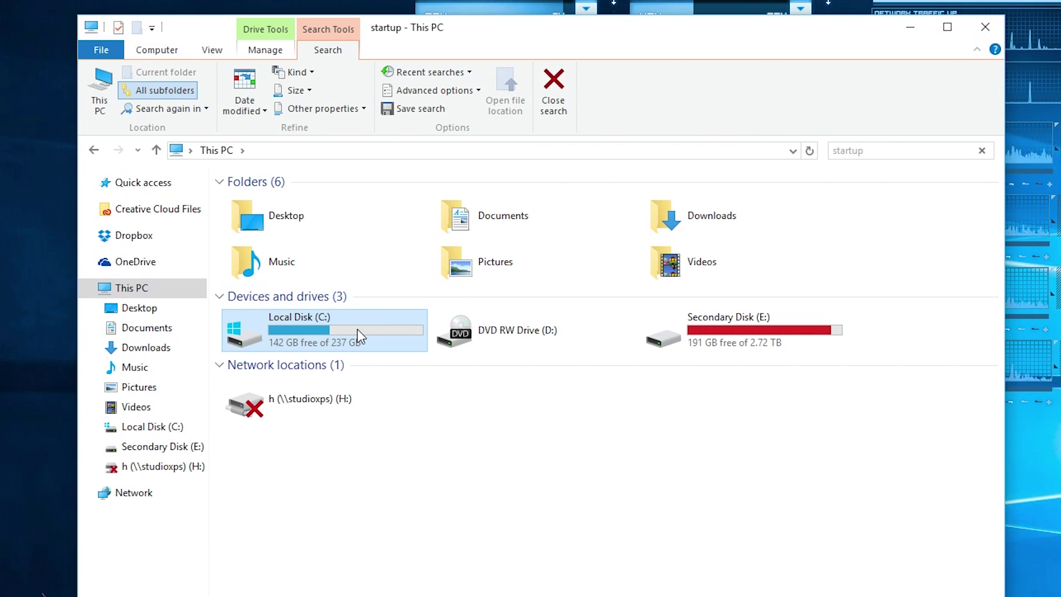
{"action": "double_click", "coordinate": [357, 329]}
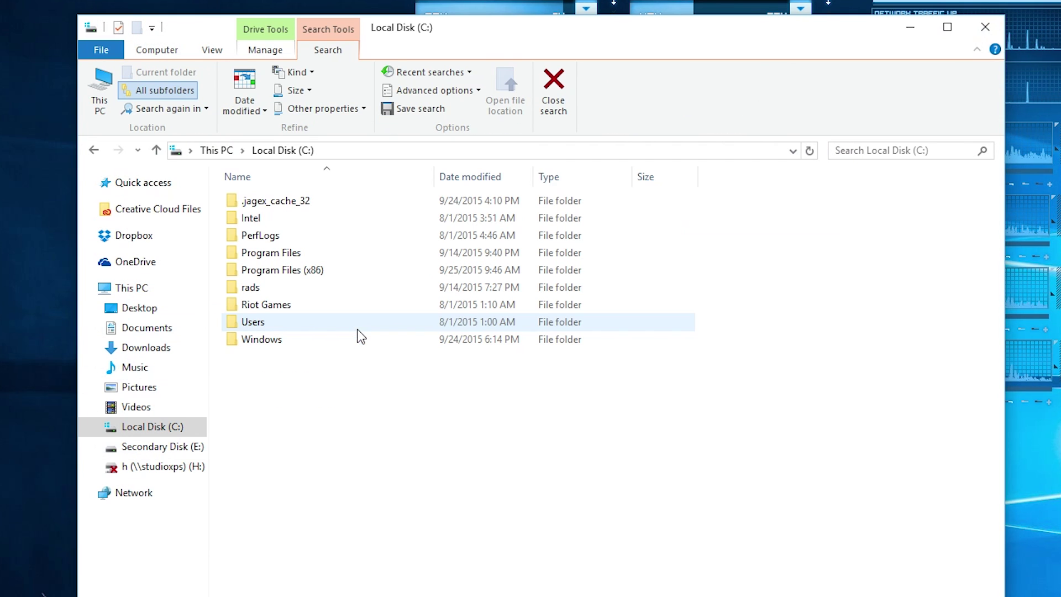
{"action": "left_click", "coordinate": [854, 148]}
{"action": "type", "text": "startu"}
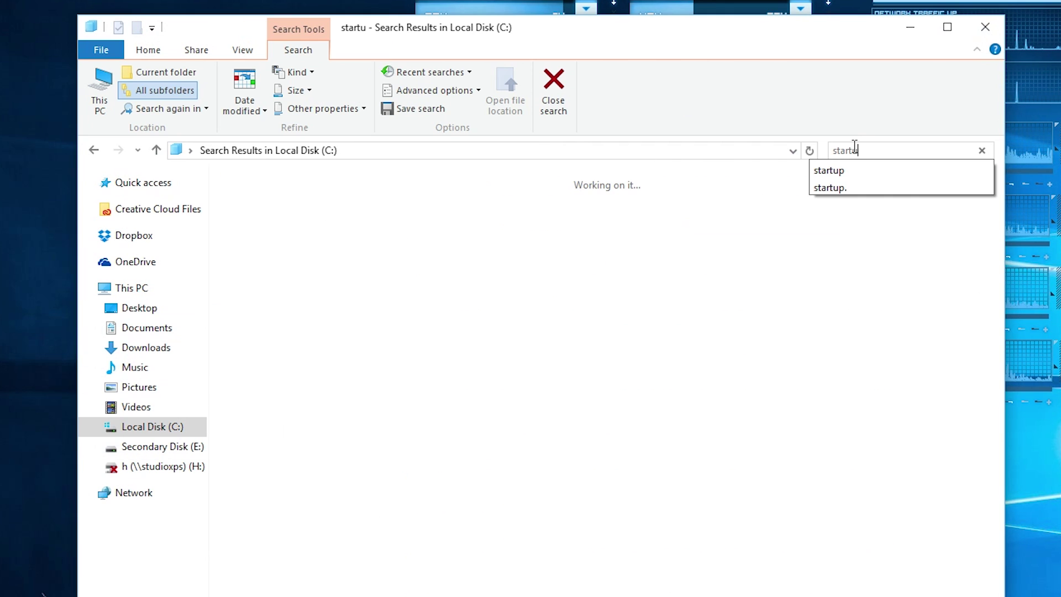
{"action": "type", "text": "p"}
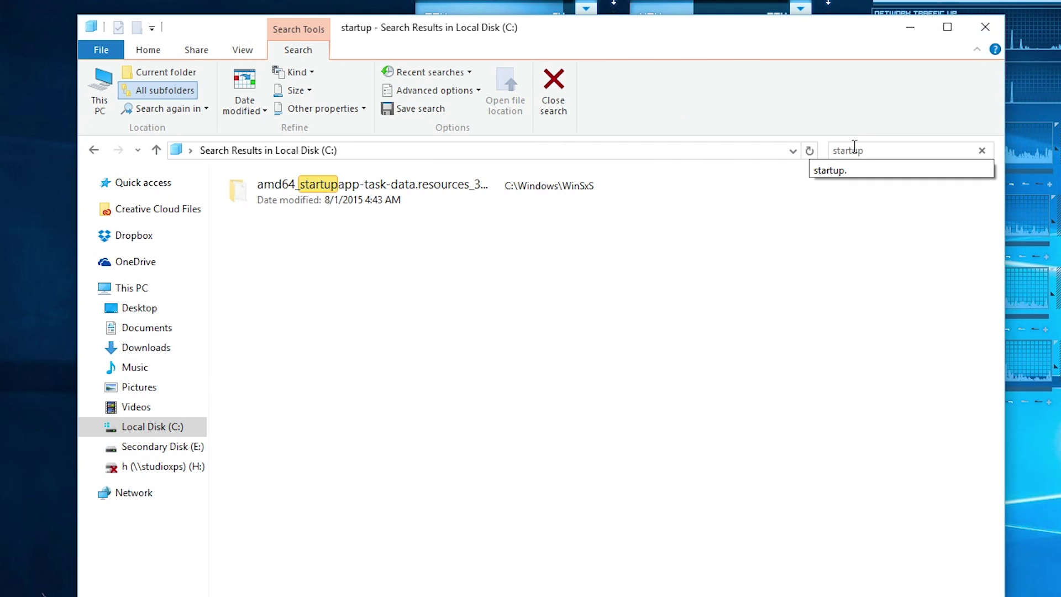
{"action": "key", "text": "Return"}
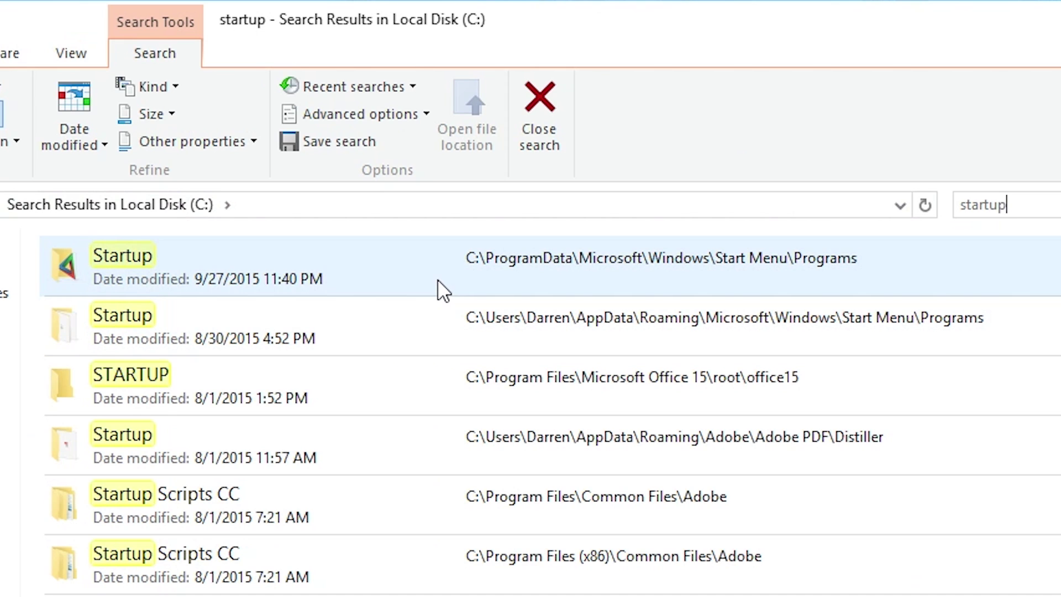
Paste the Chrome shortcut into the ProgramData Startup folder, granting administrator permission
{"action": "double_click", "coordinate": [440, 288]}
{"action": "right_click", "coordinate": [183, 293]}
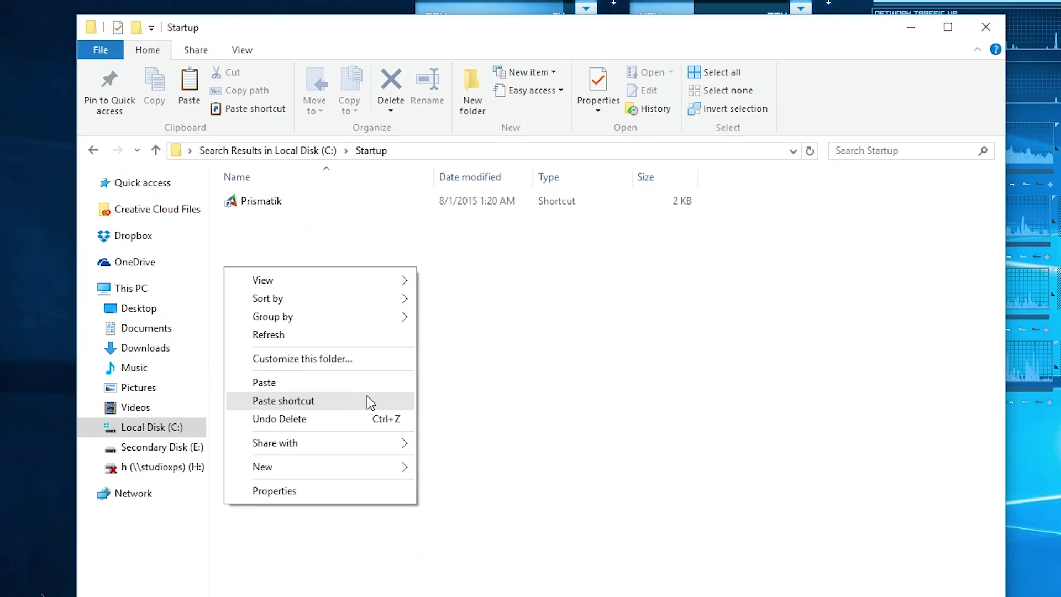
{"action": "left_click", "coordinate": [365, 385]}
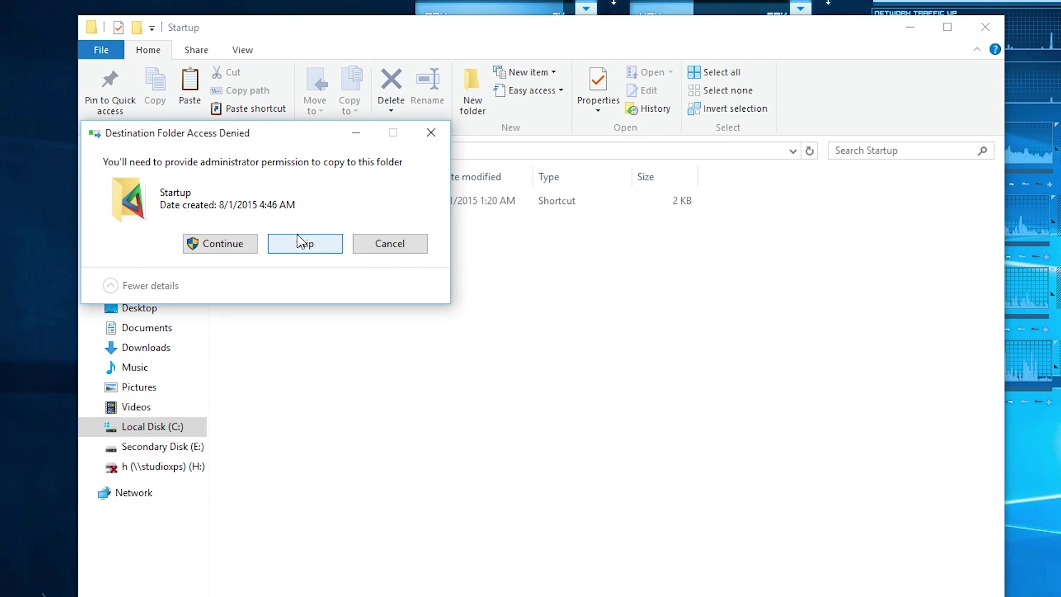
{"action": "left_click", "coordinate": [222, 243]}
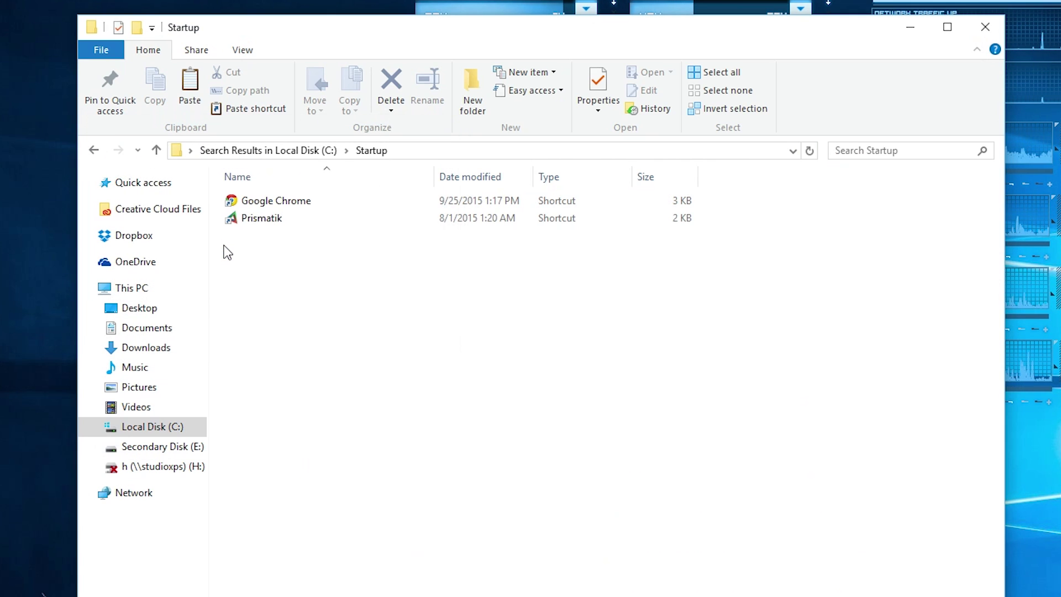